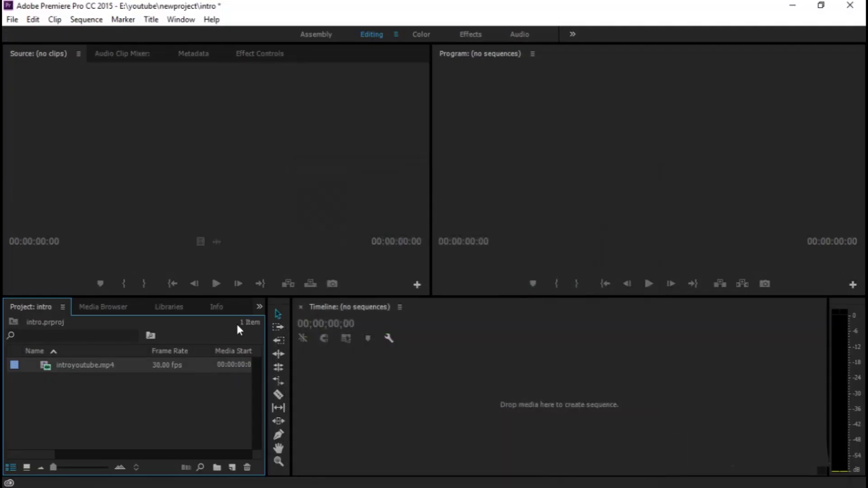
# Create a new sequence by dragging introyoutube.mp4 onto the empty Timeline
pyautogui.click(69, 367)
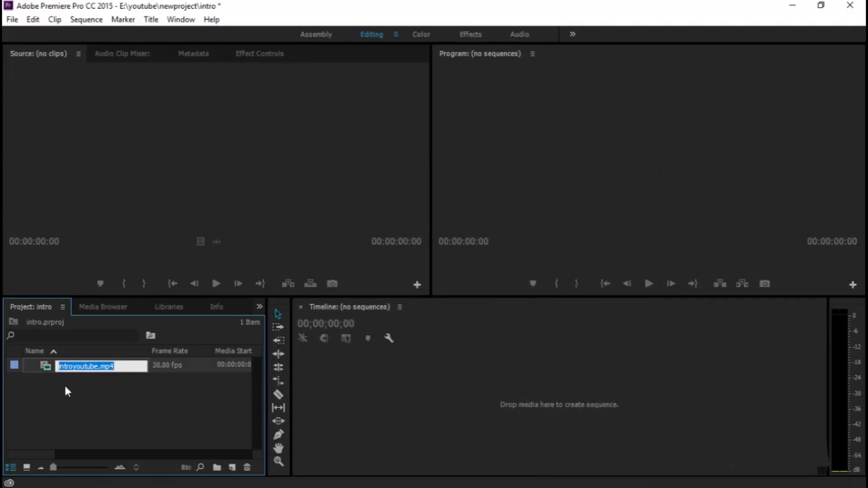
pyautogui.click(66, 391)
pyautogui.click(47, 364)
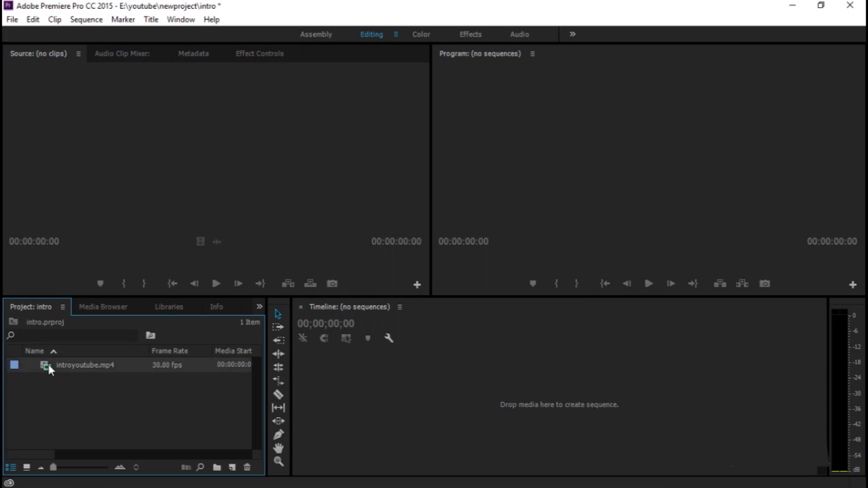
pyautogui.moveTo(48, 365); pyautogui.dragTo(373, 387)
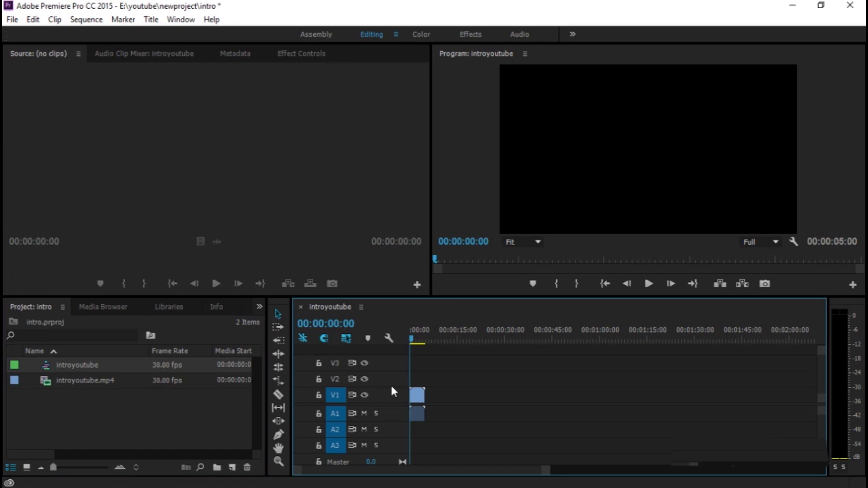
pyautogui.moveTo(547, 470); pyautogui.dragTo(464, 480)
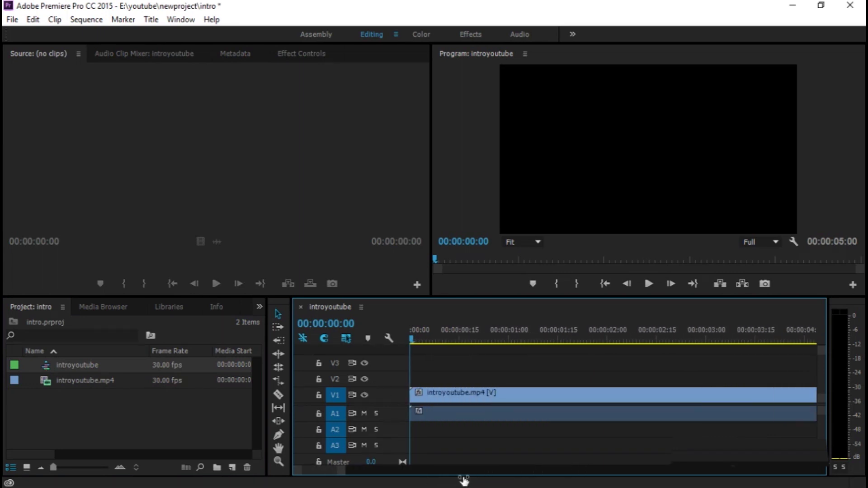
# Stack a second copy of introyoutube.mp4 on V2 at the sequence start and play it
pyautogui.click(473, 400)
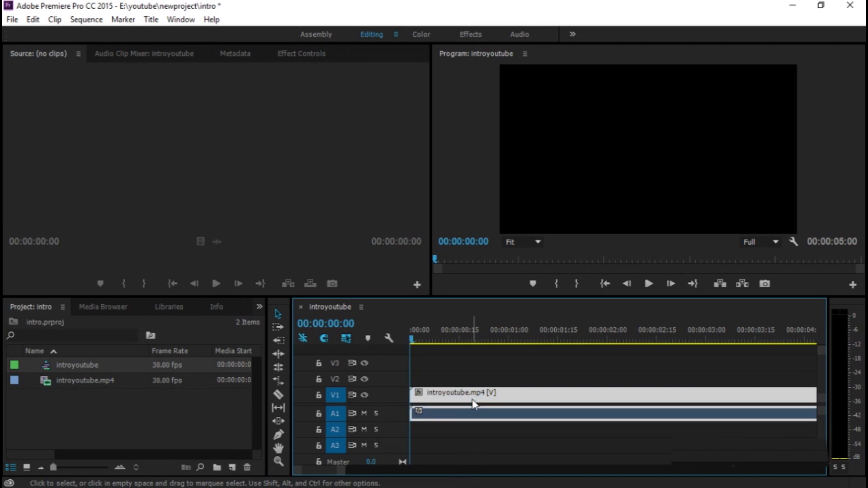
pyautogui.click(53, 380)
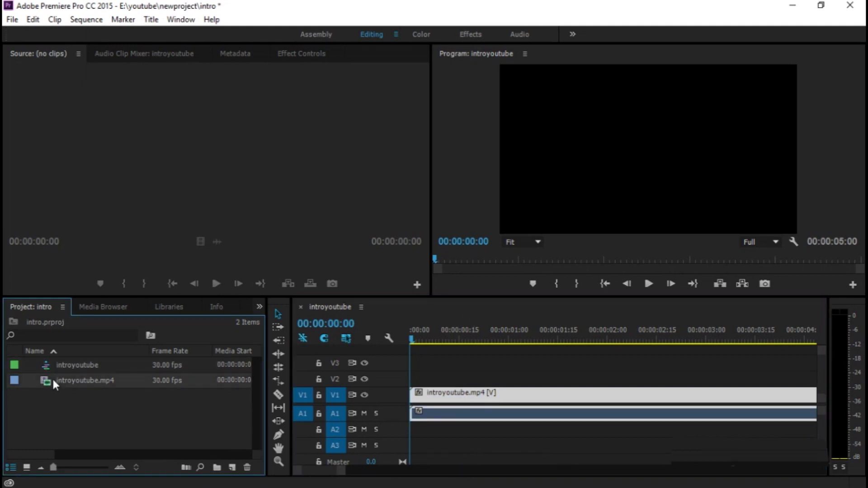
pyautogui.moveTo(54, 381)
pyautogui.mouseDown()
pyautogui.moveTo(424, 375)
pyautogui.moveTo(408, 376)
pyautogui.mouseUp()
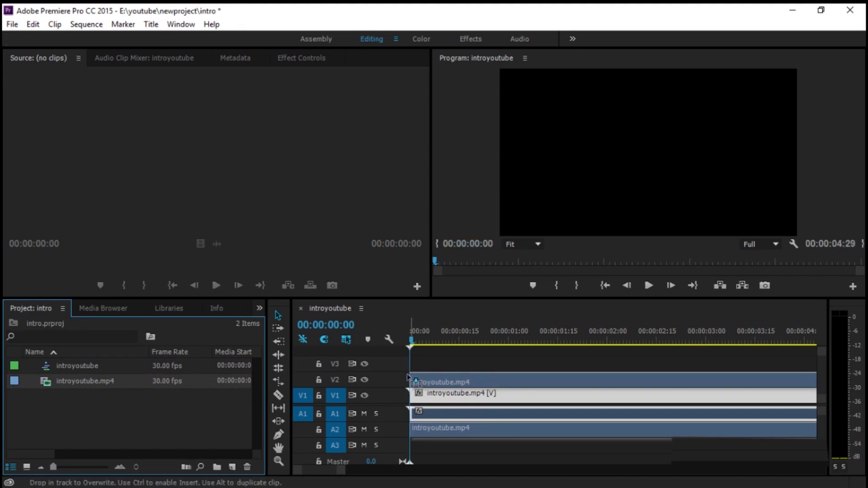
pyautogui.moveTo(408, 376); pyautogui.dragTo(409, 376)
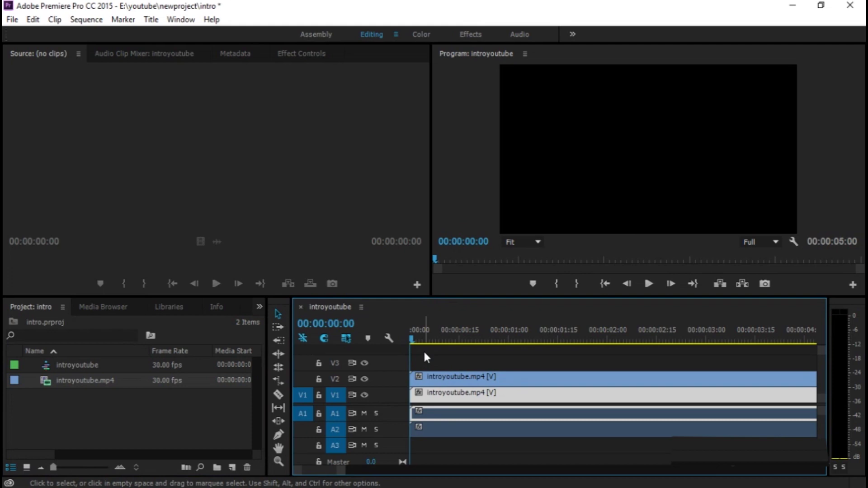
pyautogui.press('space')
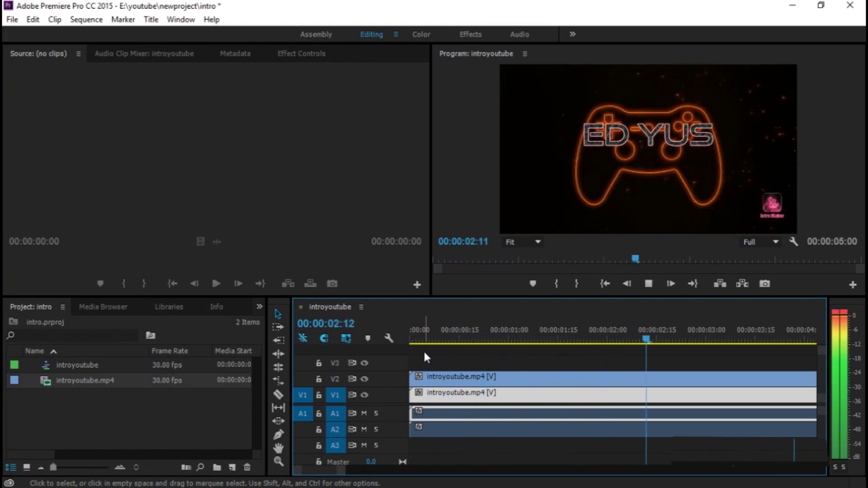
# Stop playback and scrub back near the start to a frame showing the title and watermark
pyautogui.press('space')
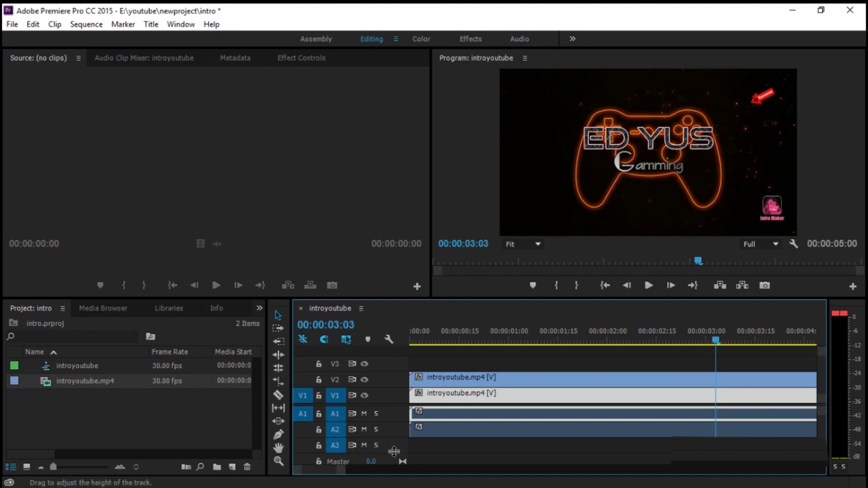
pyautogui.click(774, 208)
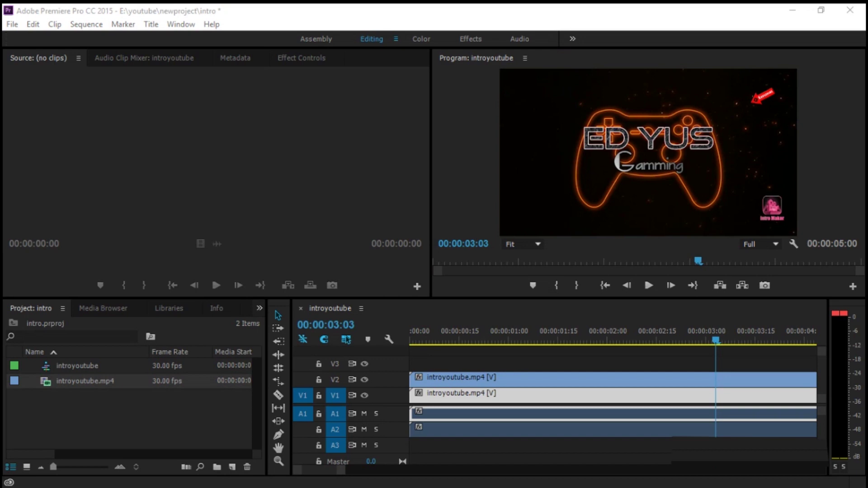
pyautogui.click(725, 346)
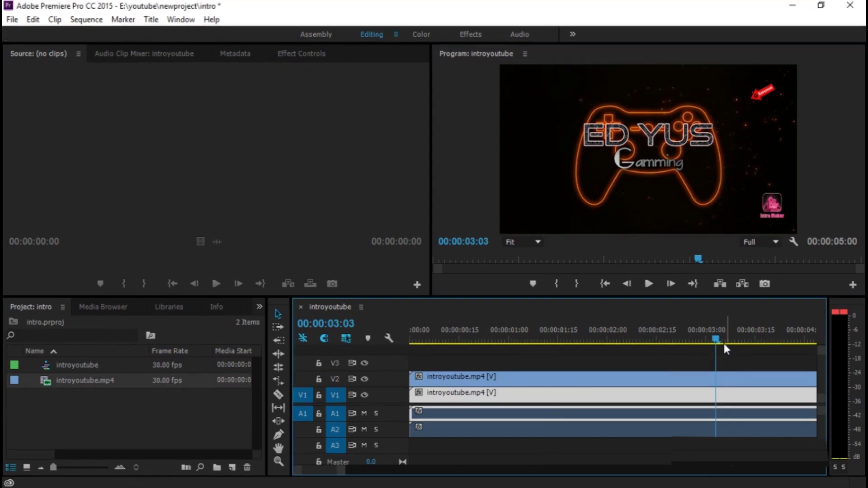
pyautogui.moveTo(717, 338); pyautogui.dragTo(413, 351)
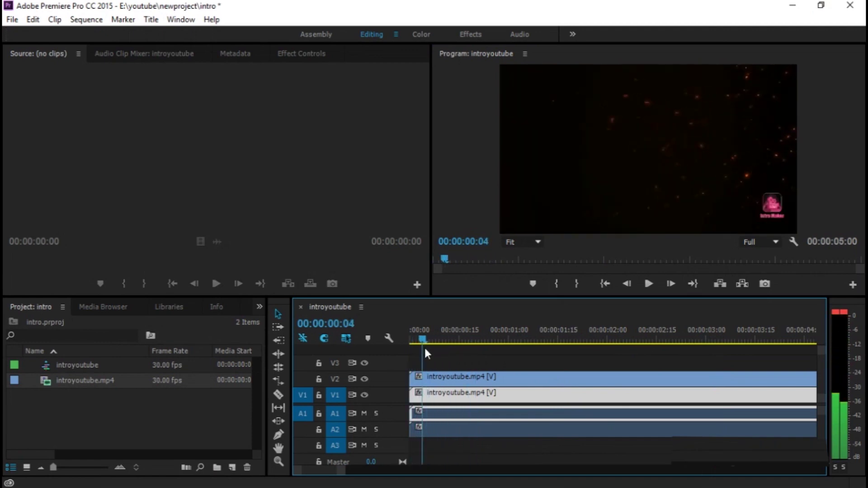
pyautogui.moveTo(413, 351); pyautogui.dragTo(477, 343)
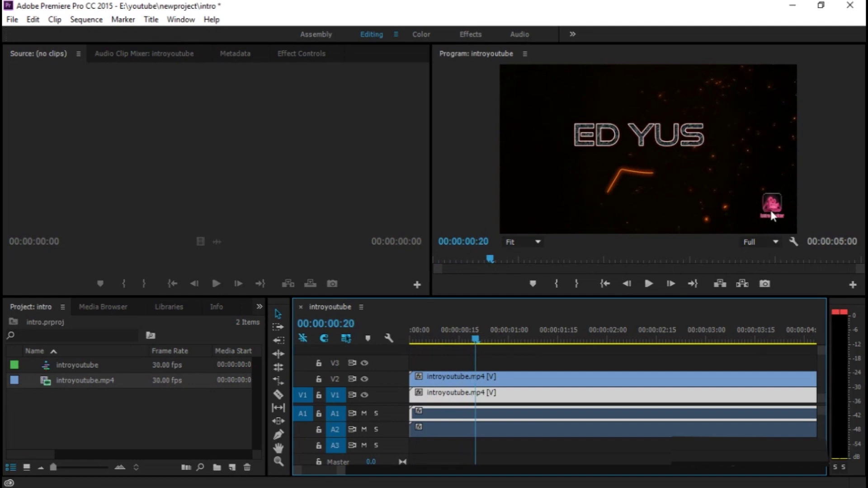
# Hide V1's track output, select the V2 copy, and show its Effect Controls
pyautogui.click(365, 395)
pyautogui.click(449, 378)
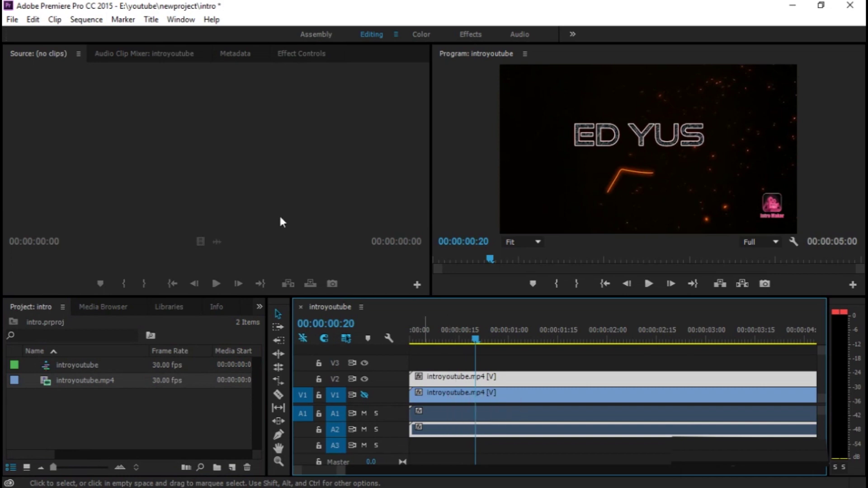
pyautogui.click(303, 53)
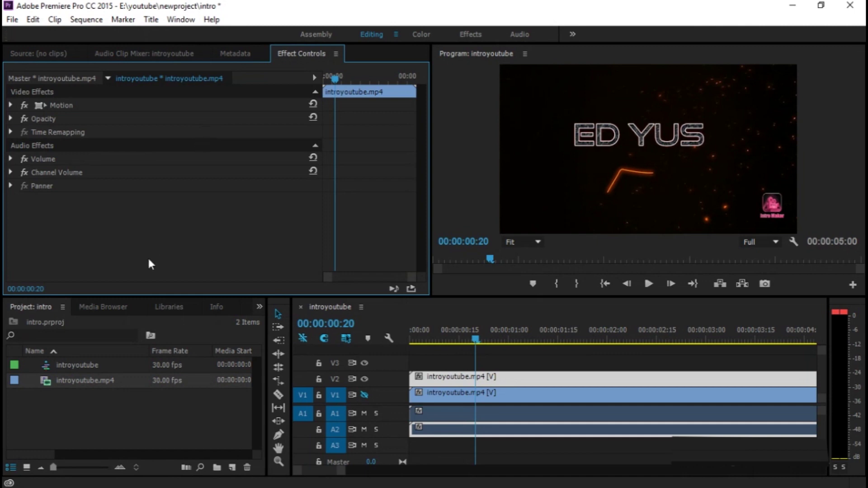
# Expand the V2 clip's Opacity settings, try an ellipse mask over the watermark, then undo it
pyautogui.hotkey('shift', '7')
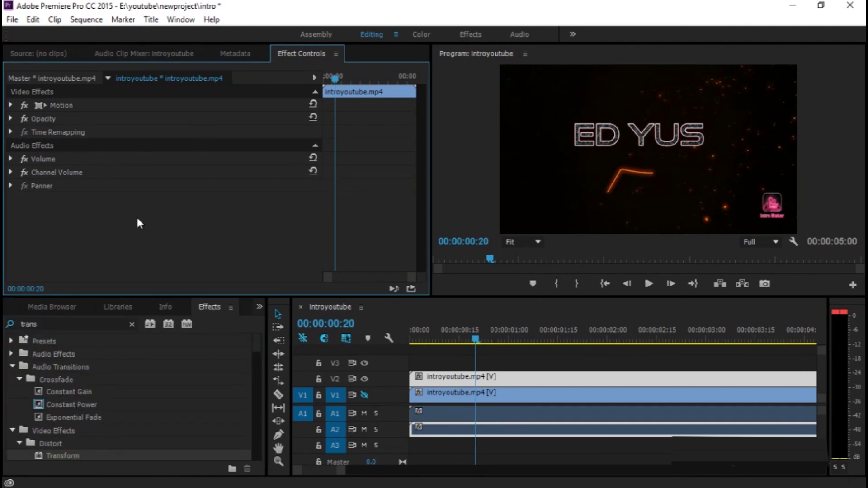
pyautogui.click(103, 118)
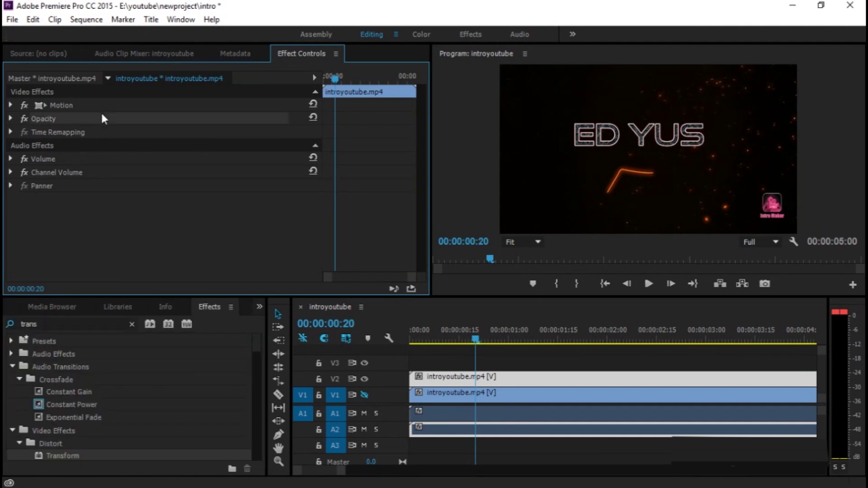
pyautogui.click(14, 119)
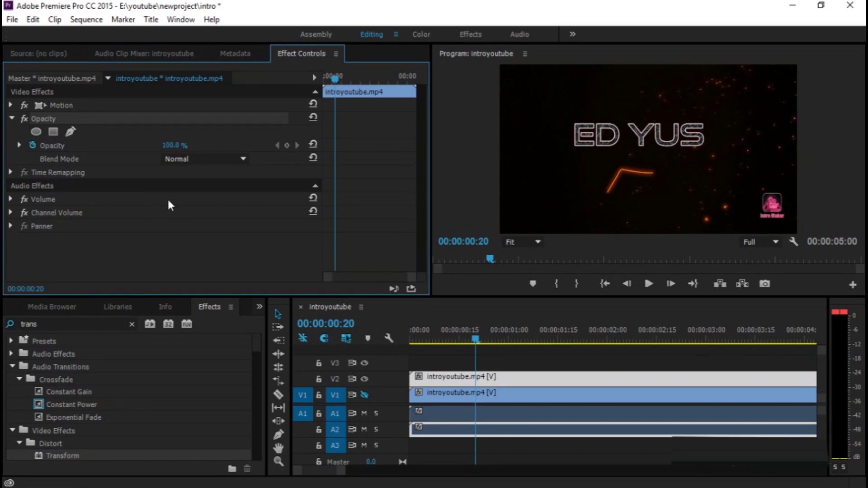
pyautogui.click(35, 132)
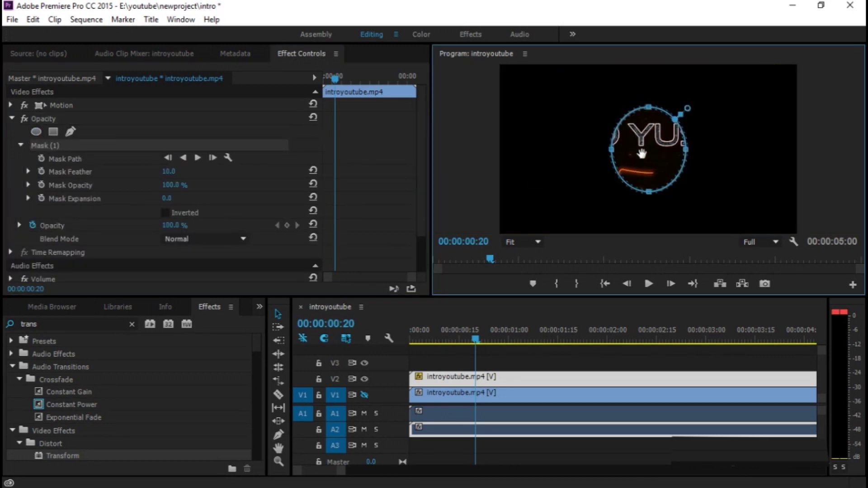
pyautogui.moveTo(637, 154)
pyautogui.mouseDown()
pyautogui.moveTo(764, 202)
pyautogui.moveTo(754, 207)
pyautogui.mouseUp()
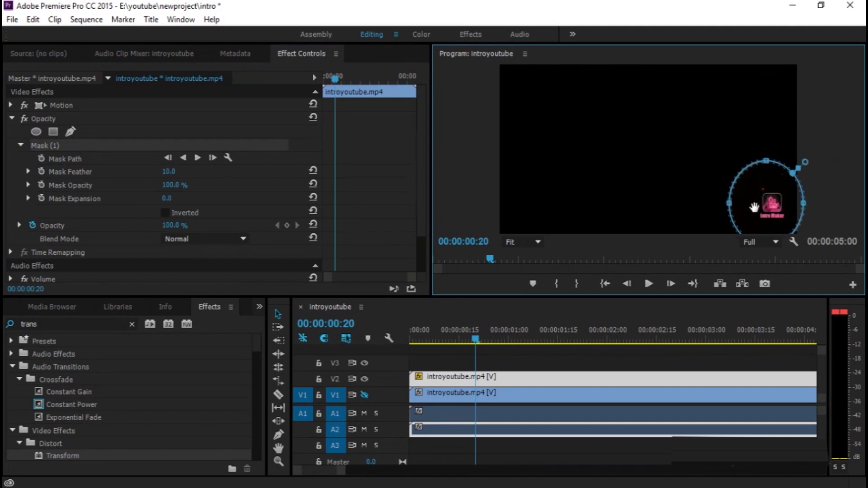
pyautogui.hotkey('ctrl', 'z')
pyautogui.hotkey('ctrl', 'z')
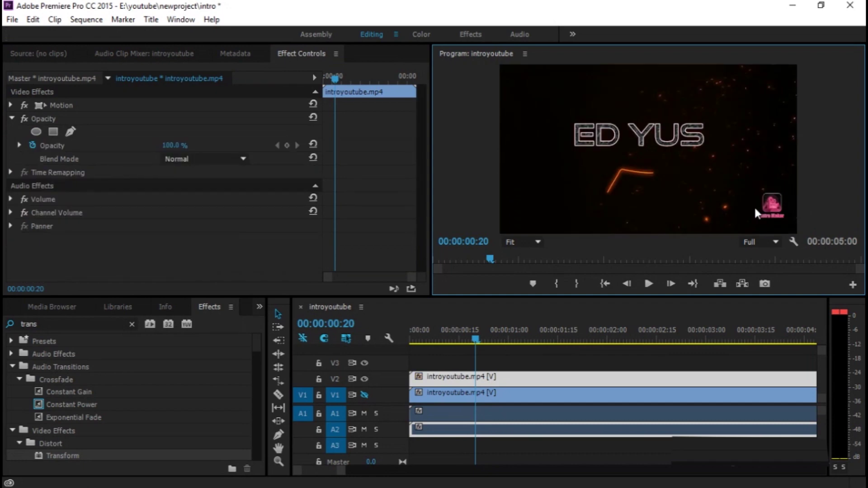
# Add a rectangle opacity mask to the V2 clip and move it over the pink logo
pyautogui.click(53, 131)
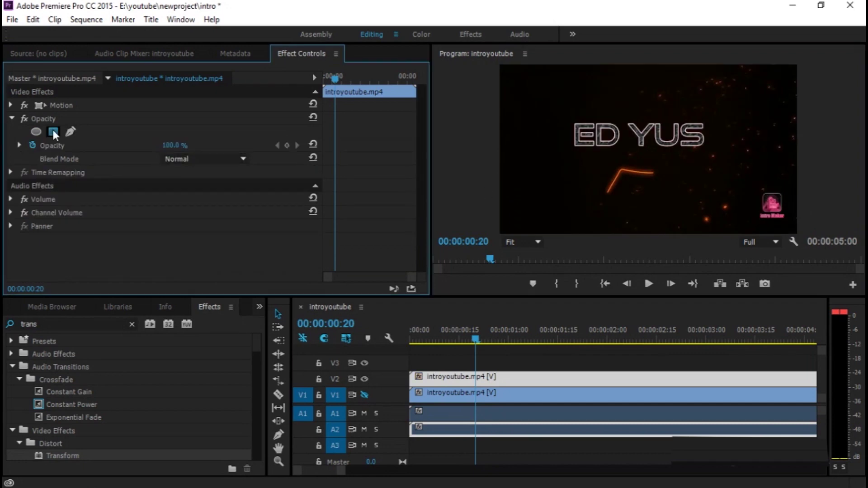
pyautogui.moveTo(670, 148); pyautogui.dragTo(784, 204)
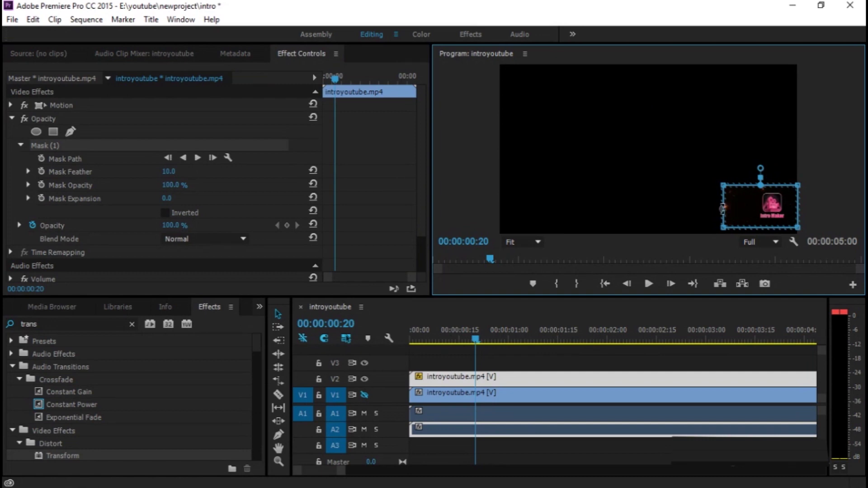
pyautogui.click(96, 20)
pyautogui.click(546, 16)
# Tighten the rectangle mask's four corners around the watermark logo
pyautogui.moveTo(724, 228); pyautogui.dragTo(749, 225)
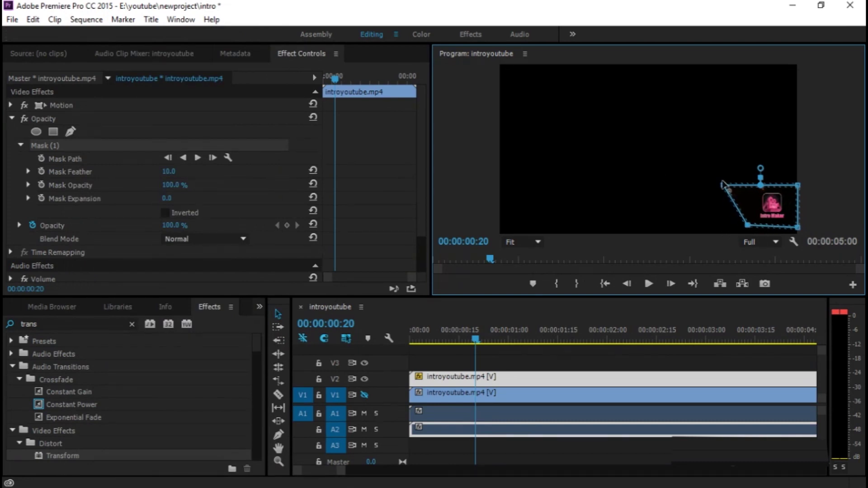
pyautogui.moveTo(724, 185); pyautogui.dragTo(749, 188)
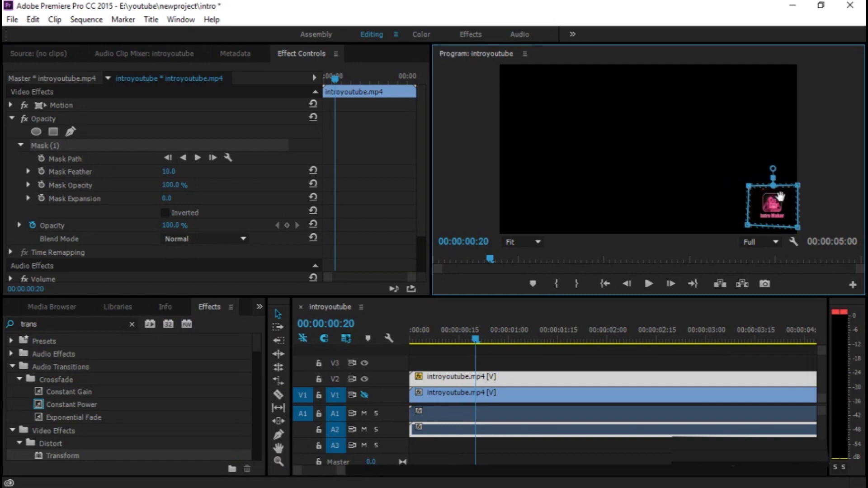
pyautogui.moveTo(797, 187); pyautogui.dragTo(792, 187)
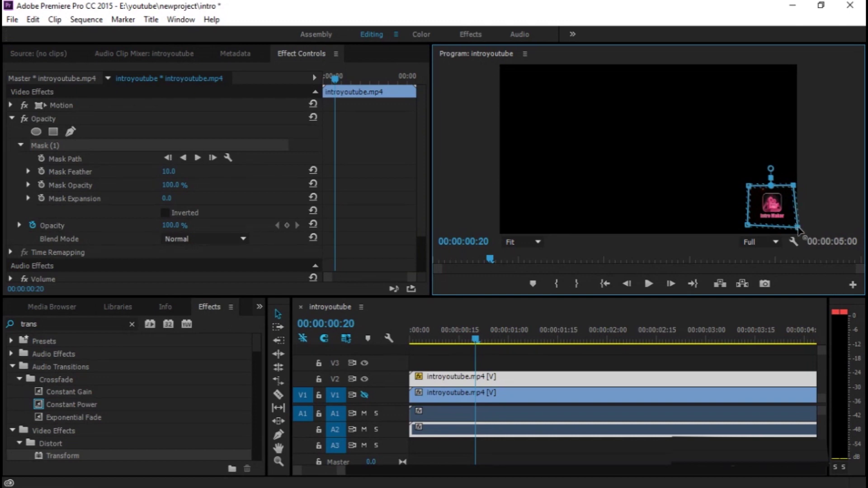
pyautogui.moveTo(797, 228); pyautogui.dragTo(793, 226)
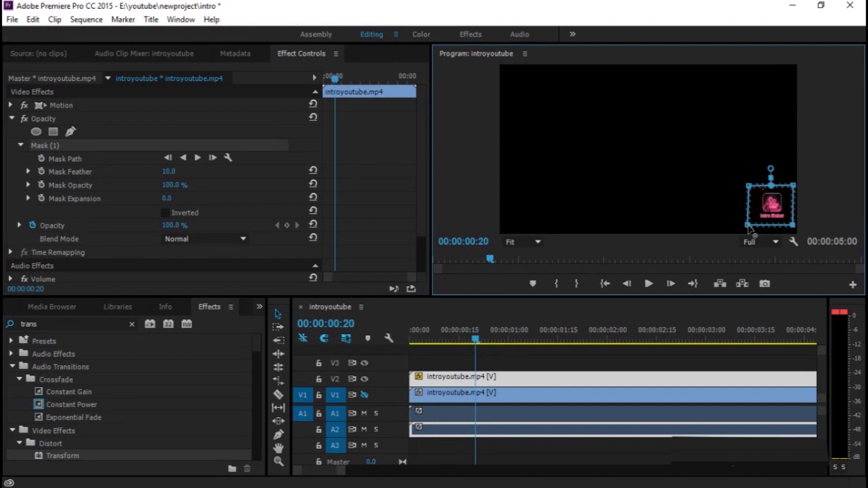
pyautogui.moveTo(748, 227); pyautogui.dragTo(754, 224)
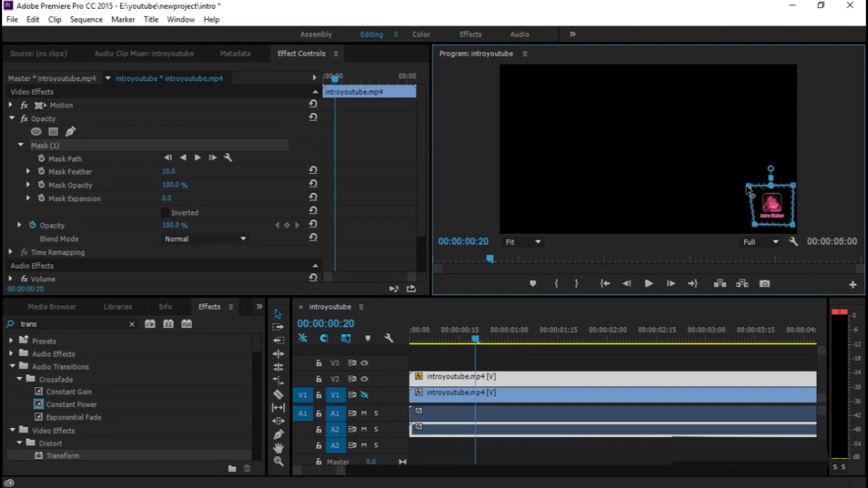
pyautogui.moveTo(748, 186); pyautogui.dragTo(788, 187)
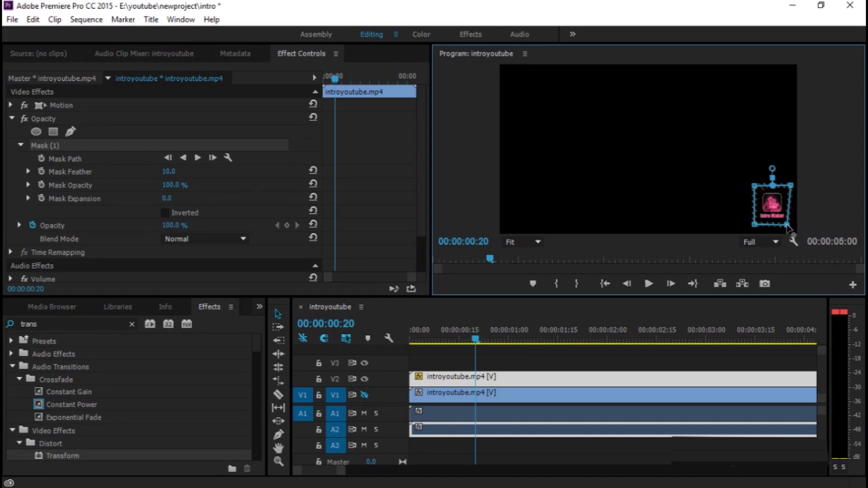
pyautogui.moveTo(792, 225); pyautogui.dragTo(789, 225)
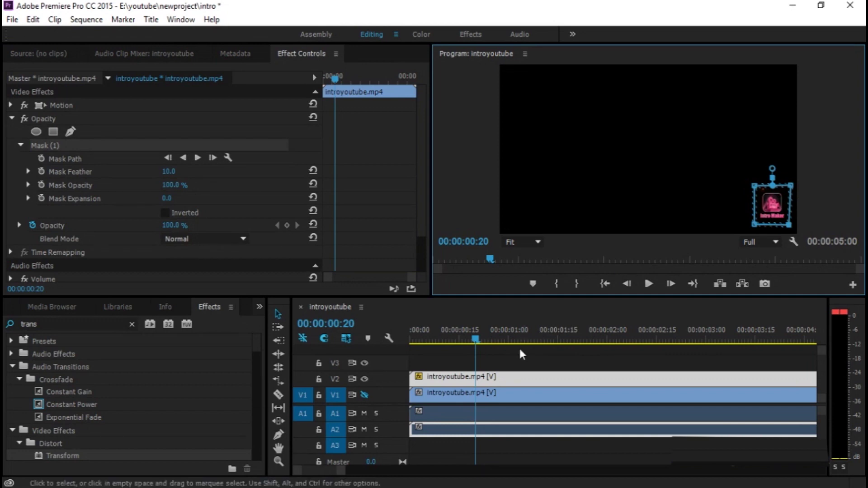
# With V1 hidden, shift the mask box left over the watermark, then show V1 again
pyautogui.click(365, 395)
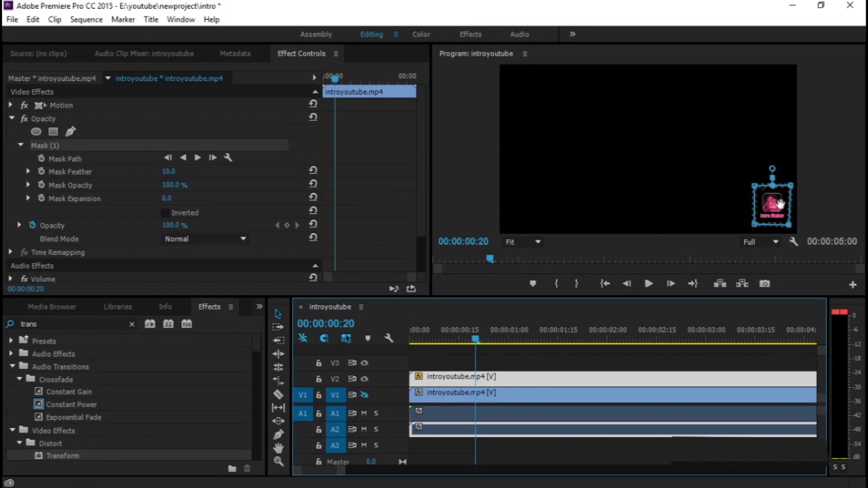
pyautogui.moveTo(780, 204); pyautogui.dragTo(752, 205)
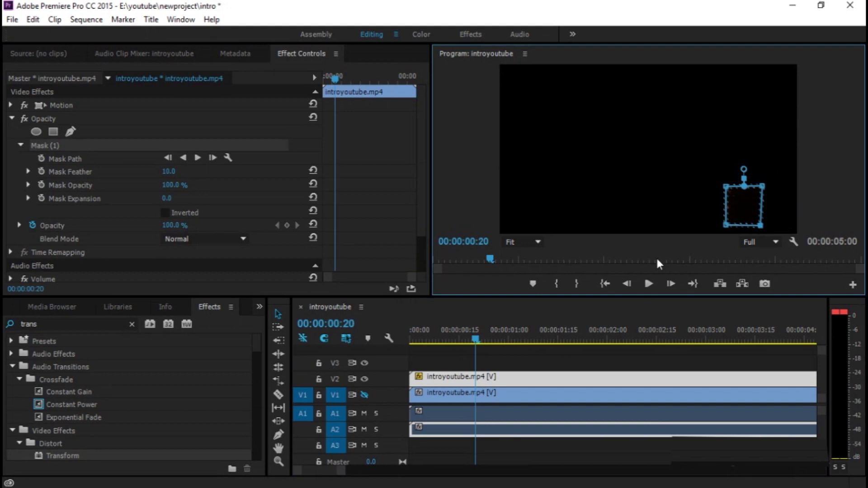
pyautogui.click(363, 394)
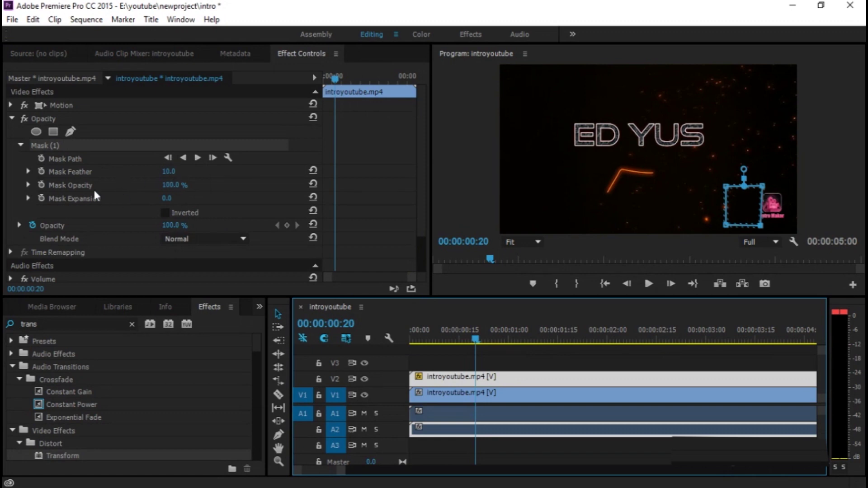
# Expand Motion and shift the V2 copy's Position right and down, entering 267 vertically
pyautogui.click(10, 104)
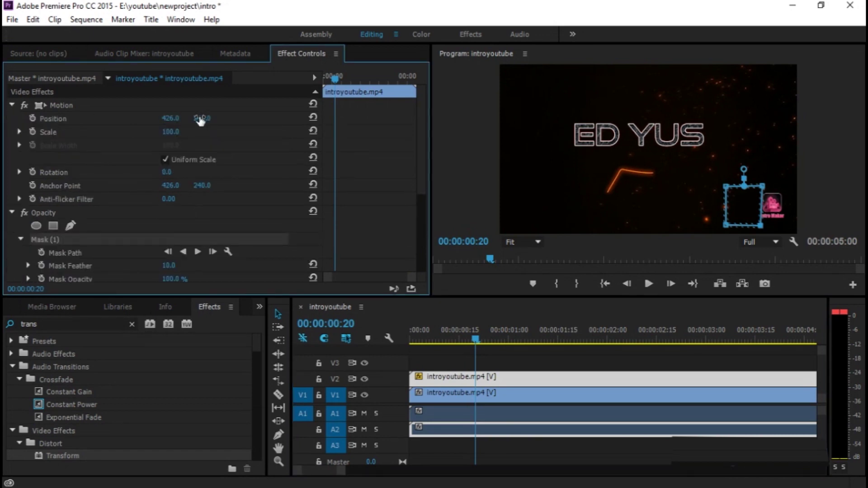
pyautogui.moveTo(201, 119); pyautogui.dragTo(206, 117)
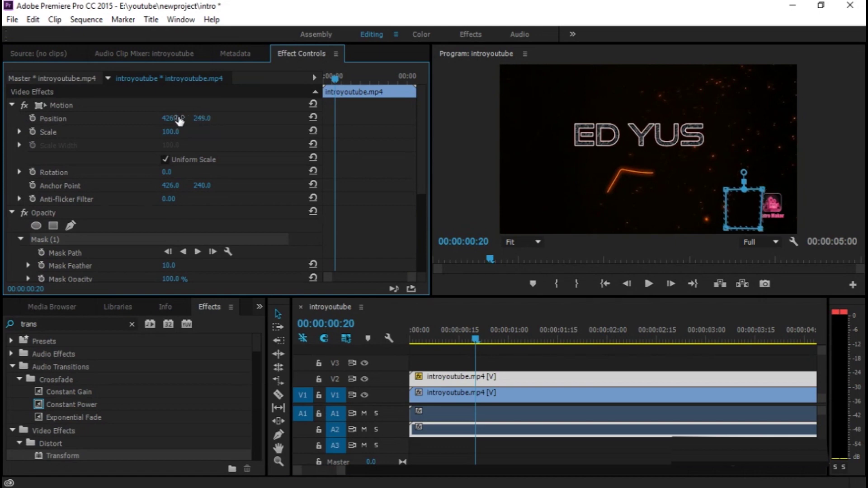
pyautogui.moveTo(161, 120); pyautogui.dragTo(210, 120)
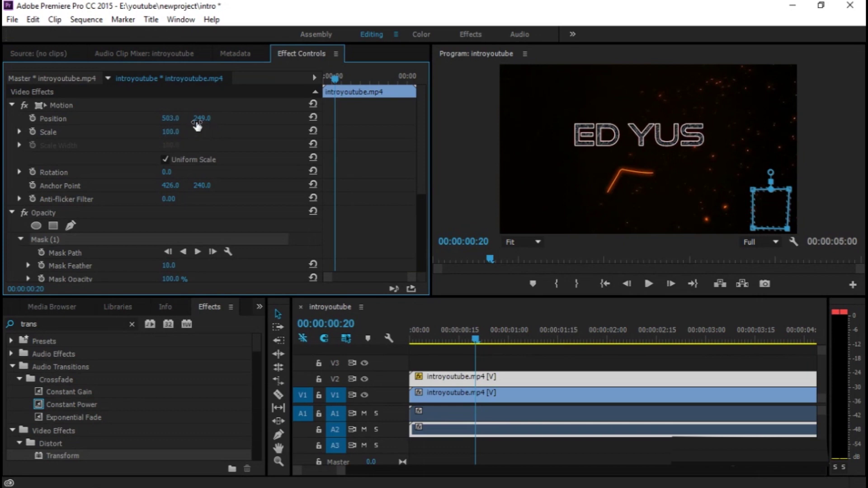
pyautogui.moveTo(197, 125); pyautogui.dragTo(199, 125)
pyautogui.write('267')
pyautogui.click(225, 116)
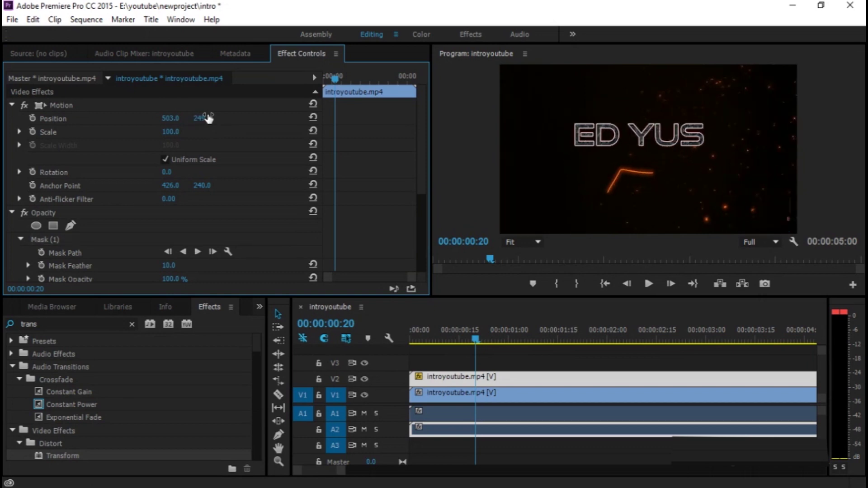
# Settle the V2 copy's Position at 519, 241 and drag Mask Feather down to 0.0
pyautogui.moveTo(215, 116); pyautogui.dragTo(208, 117)
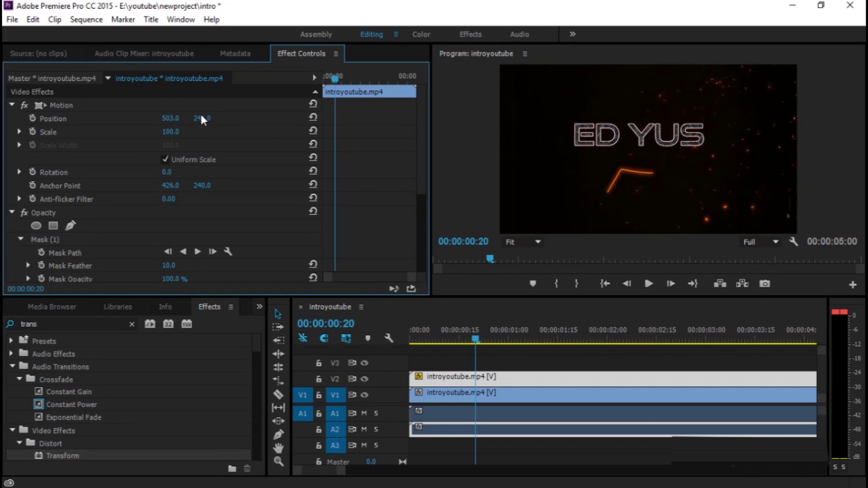
pyautogui.moveTo(201, 116)
pyautogui.mouseDown()
pyautogui.moveTo(158, 119)
pyautogui.moveTo(172, 121)
pyautogui.mouseUp()
pyautogui.moveTo(174, 119); pyautogui.dragTo(177, 121)
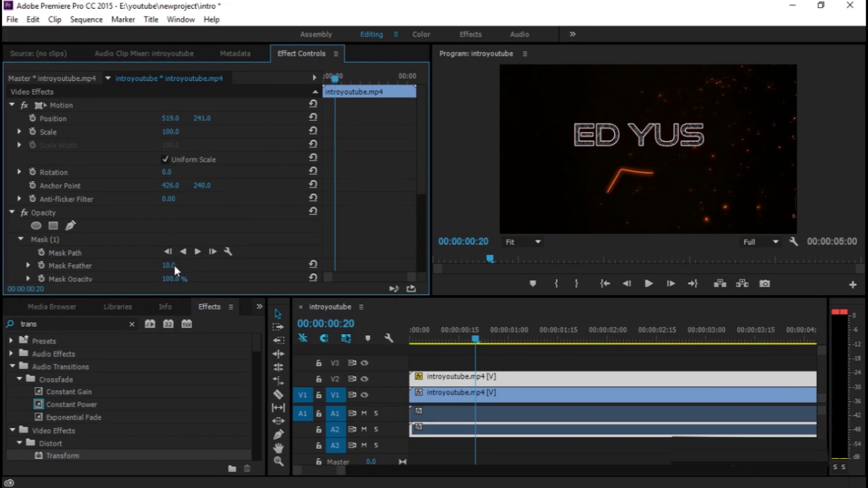
pyautogui.moveTo(190, 266); pyautogui.dragTo(174, 265)
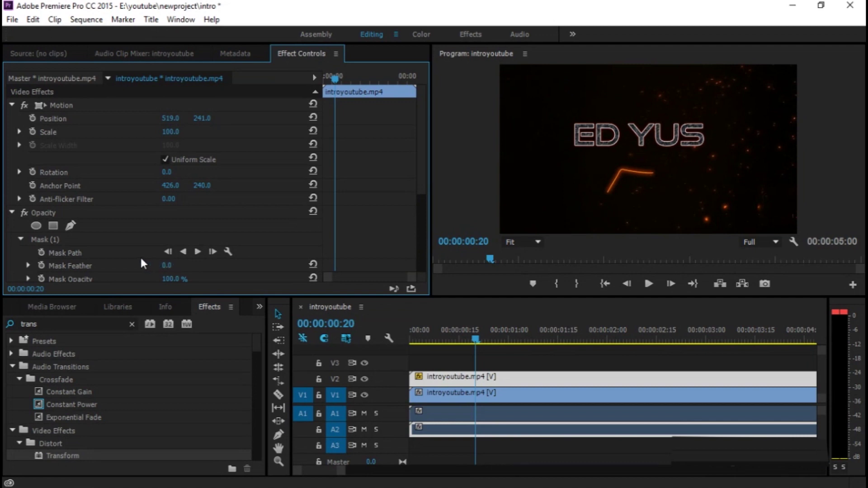
# Keep Mask Feather at 0.0, set Mask Expansion to -1.0, and scrub back toward the start
pyautogui.moveTo(167, 265); pyautogui.dragTo(161, 265)
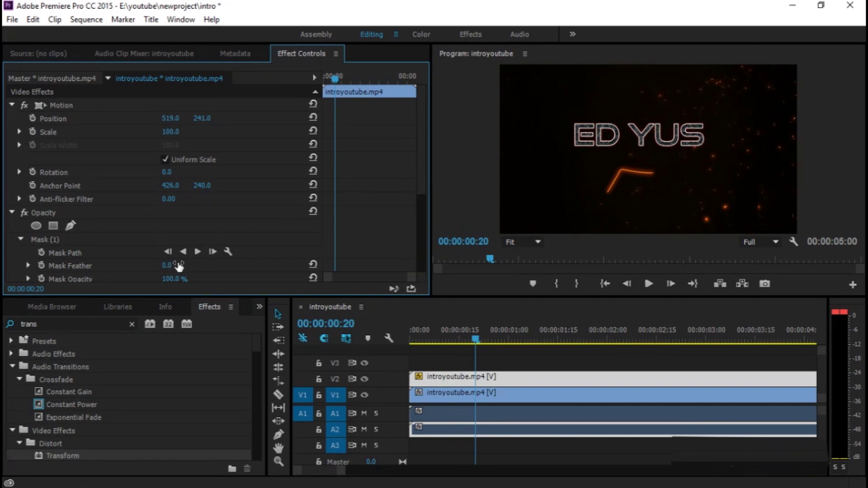
pyautogui.scroll(-3, 178, 265)
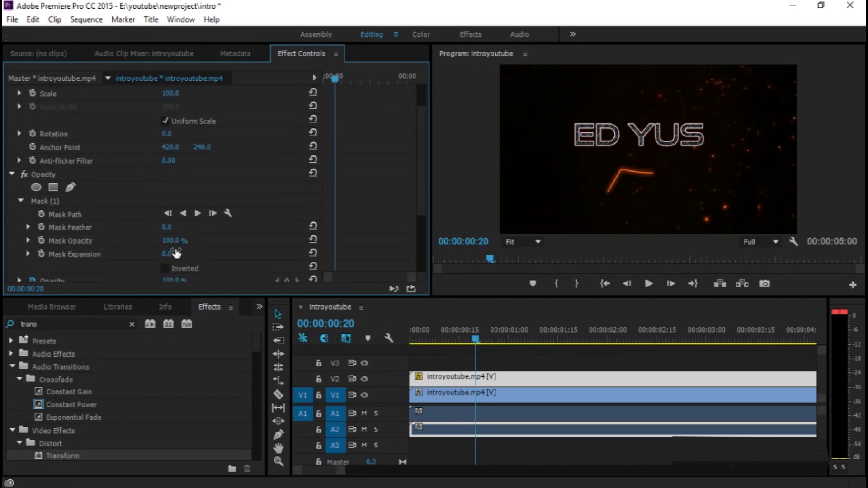
pyautogui.moveTo(168, 254); pyautogui.dragTo(165, 254)
pyautogui.moveTo(477, 340); pyautogui.dragTo(406, 338)
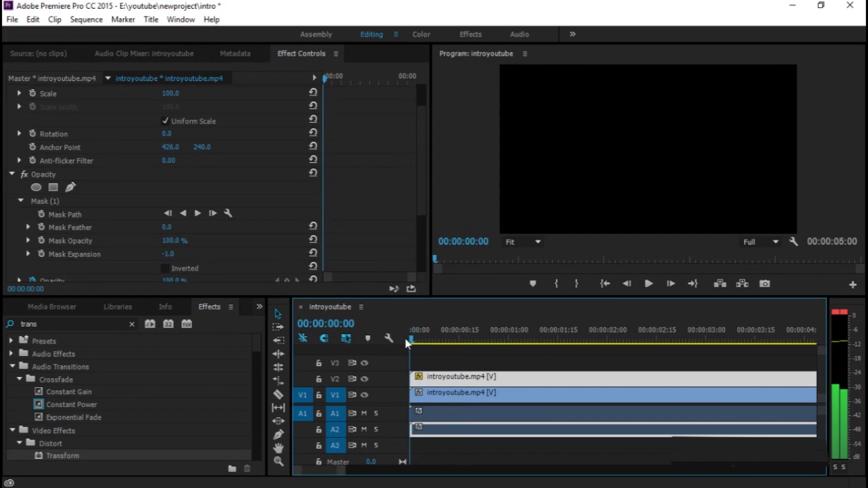
pyautogui.press('space')
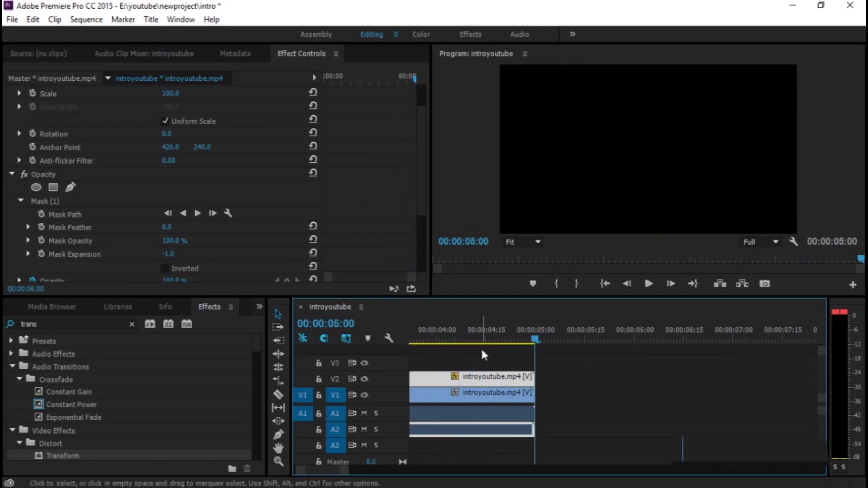
pyautogui.click(412, 337)
pyautogui.press('space')
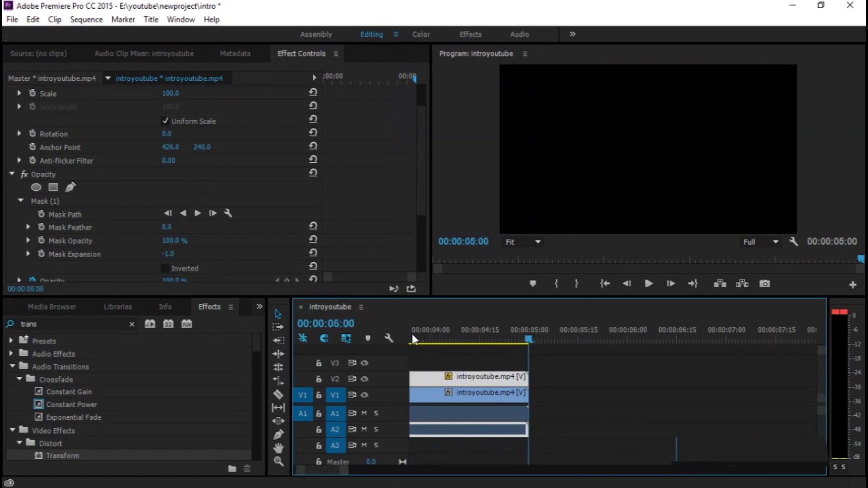
pyautogui.moveTo(348, 471); pyautogui.dragTo(388, 467)
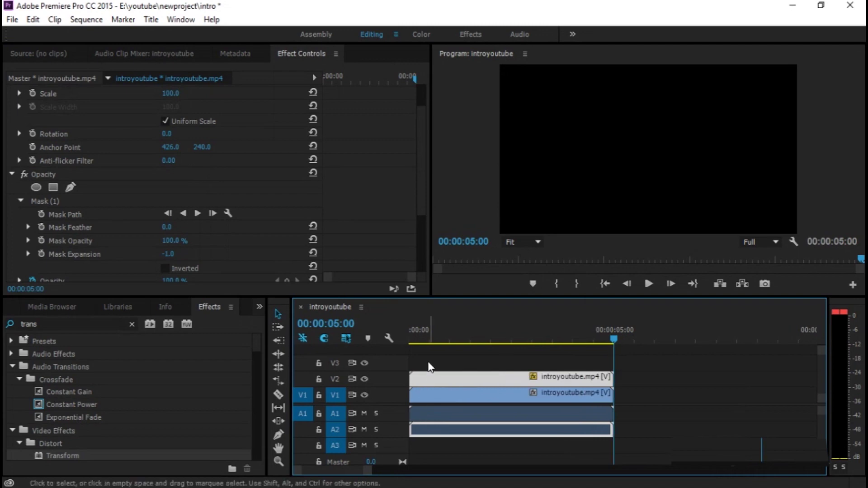
pyautogui.click(414, 340)
pyautogui.press('space')
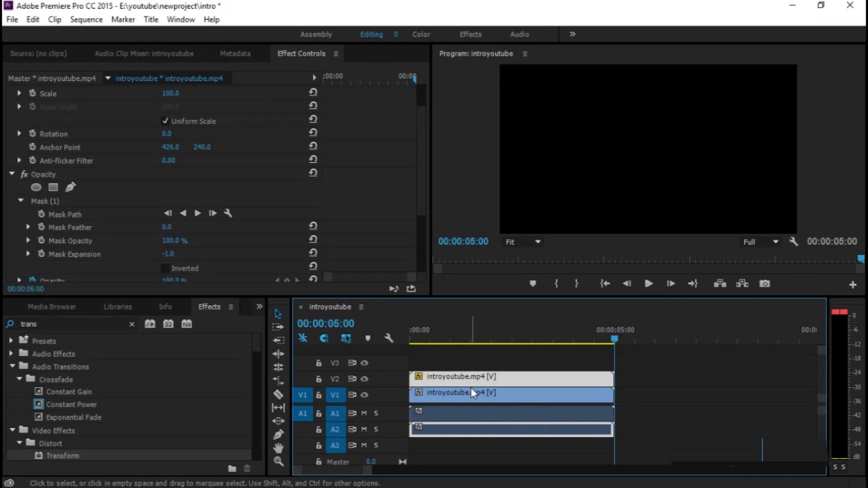
pyautogui.press('ctrl')
pyautogui.click(413, 339)
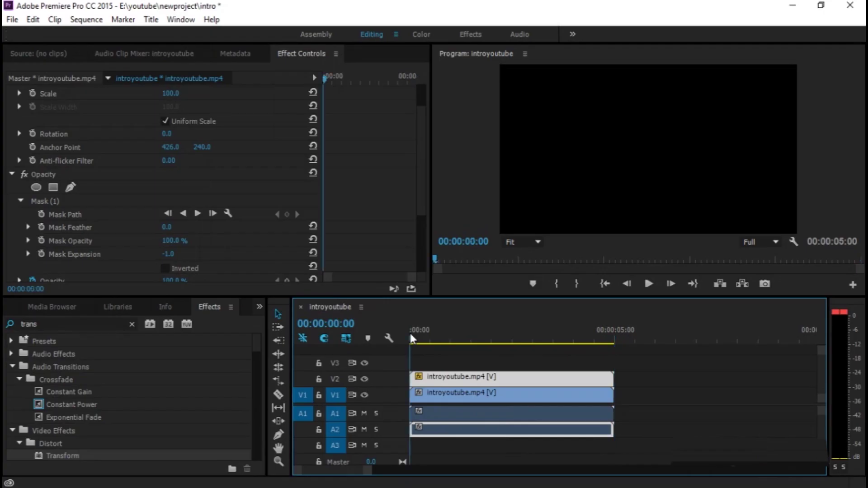
pyautogui.press('space')
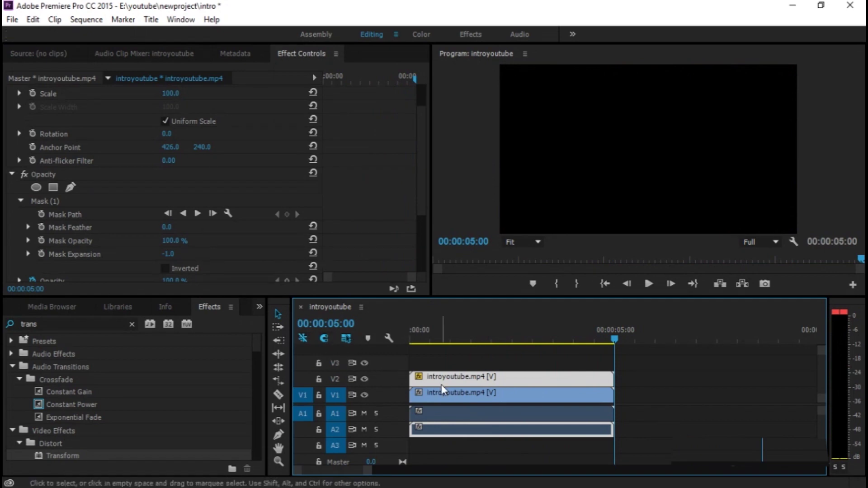
# Select the V1 and V2 clips, nest them as Nested Sequence 01, and return to the start
pyautogui.click(463, 377)
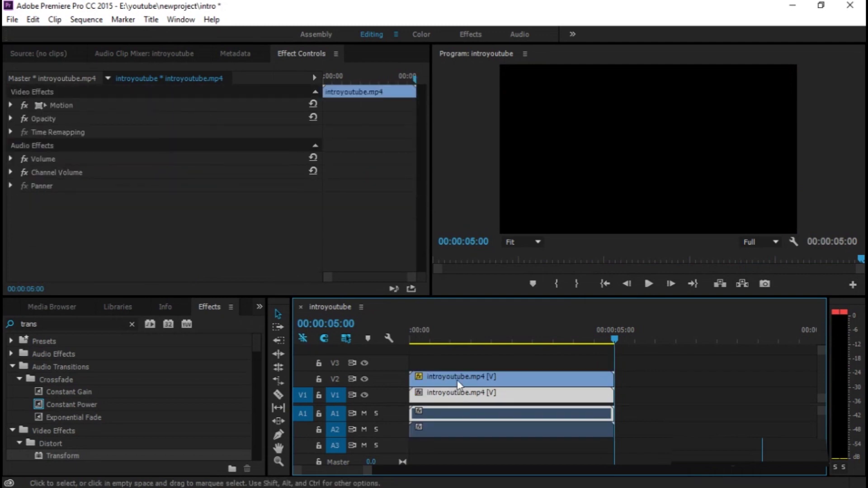
pyautogui.hotkey('ctrl', 'z')
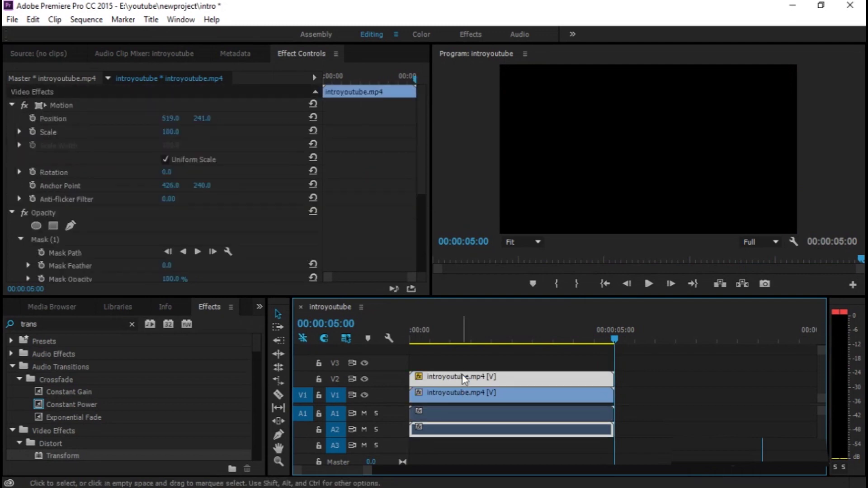
pyautogui.keyDown('shift'); pyautogui.click(464, 392); pyautogui.keyUp('shift')
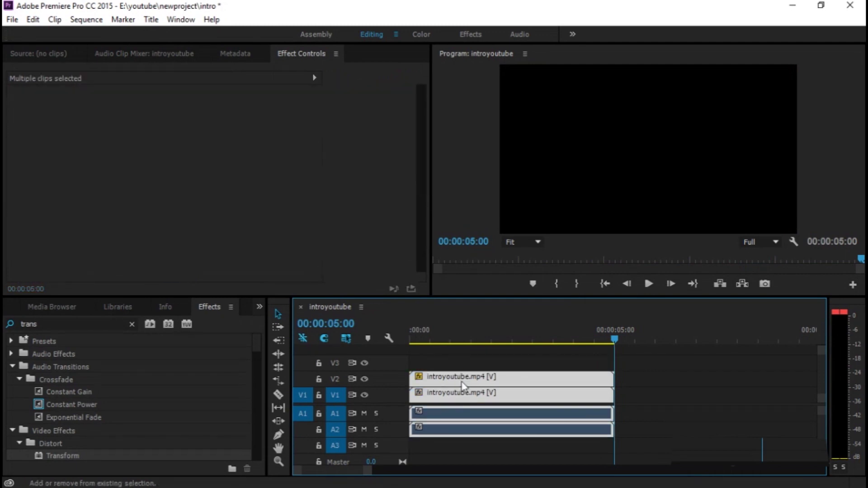
pyautogui.rightClick(464, 384)
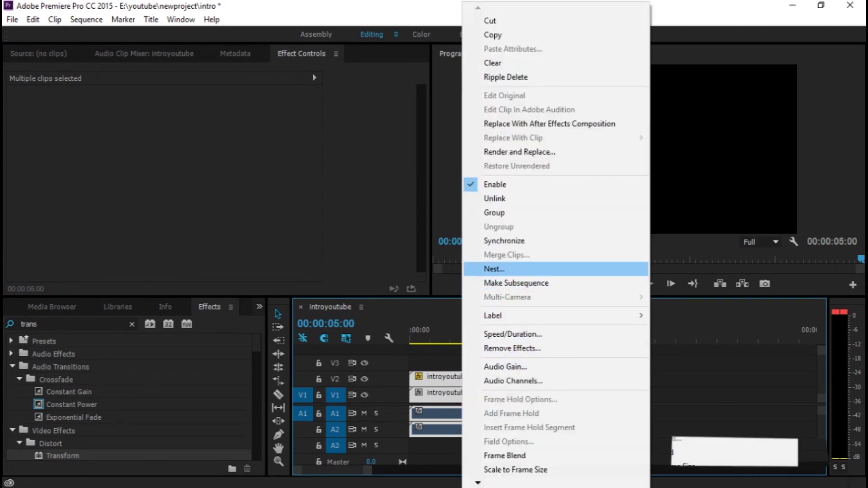
pyautogui.click(494, 269)
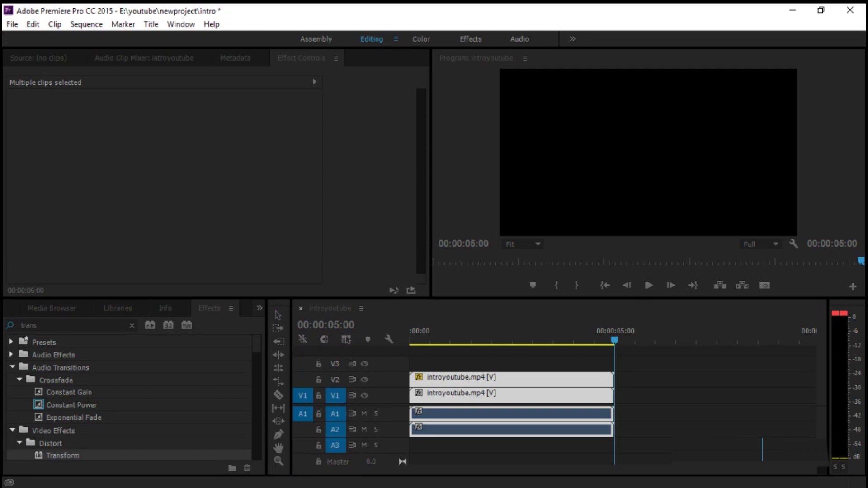
pyautogui.press('Return')
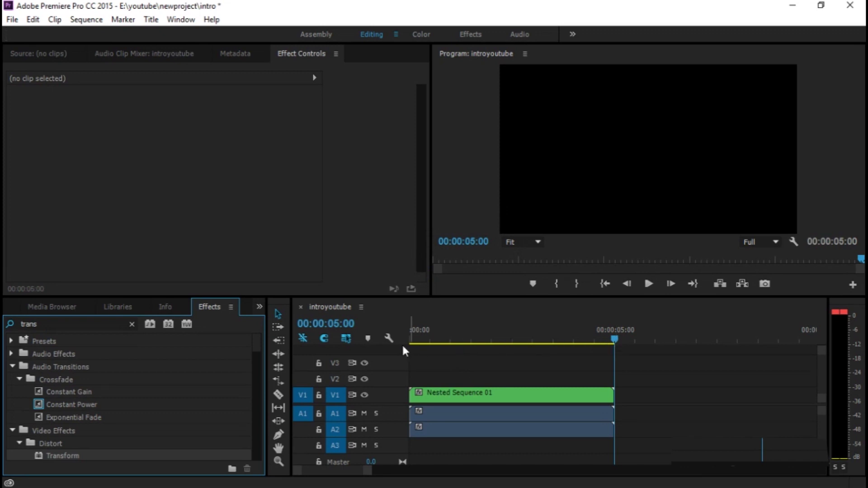
pyautogui.click(411, 337)
pyautogui.press('space')
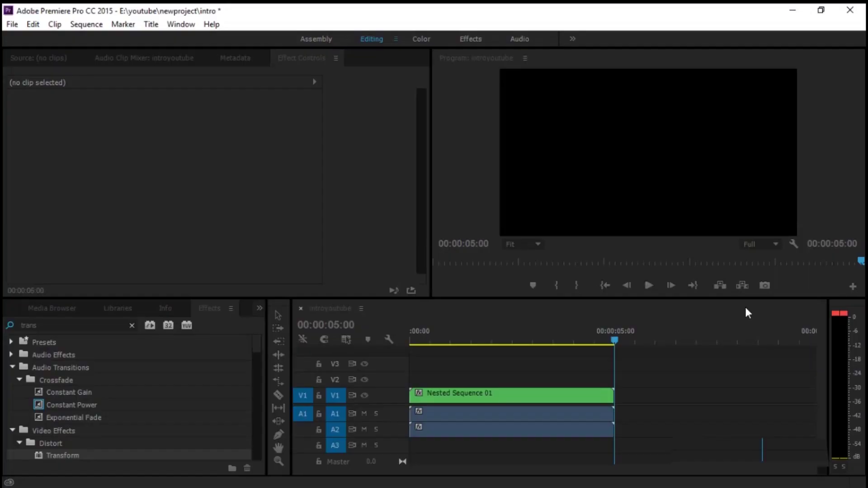
pyautogui.click(737, 311)
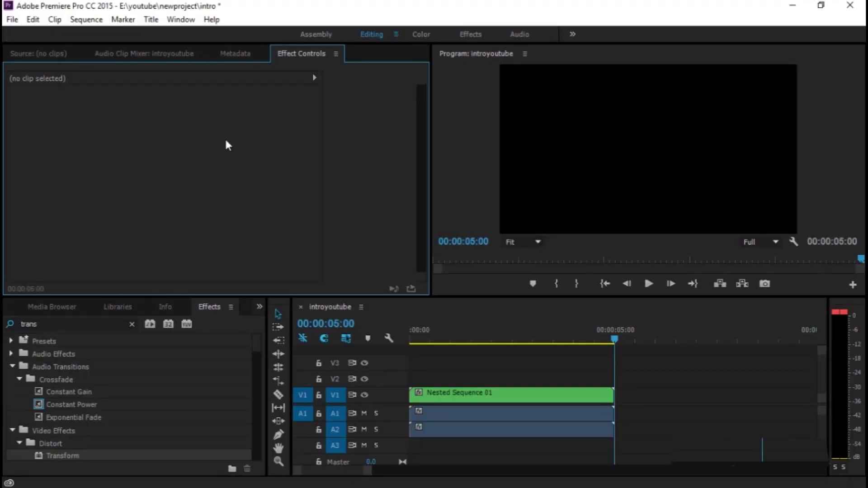
pyautogui.click(531, 372)
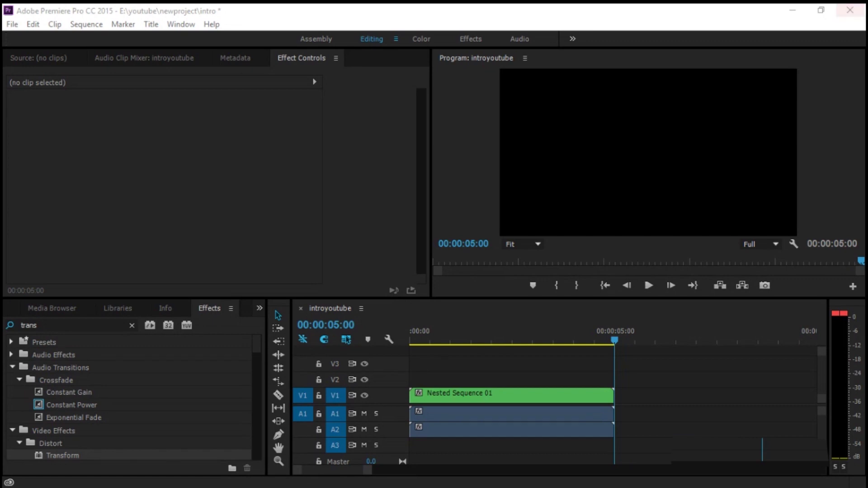
pyautogui.doubleClick(700, 14)
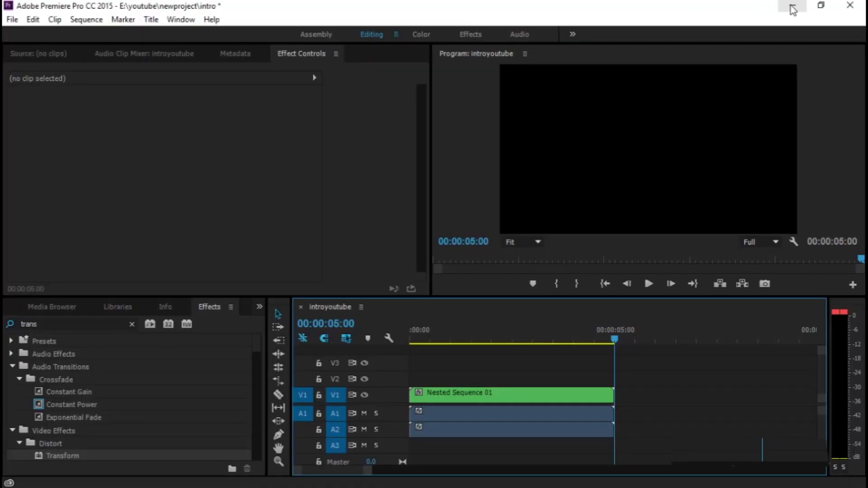